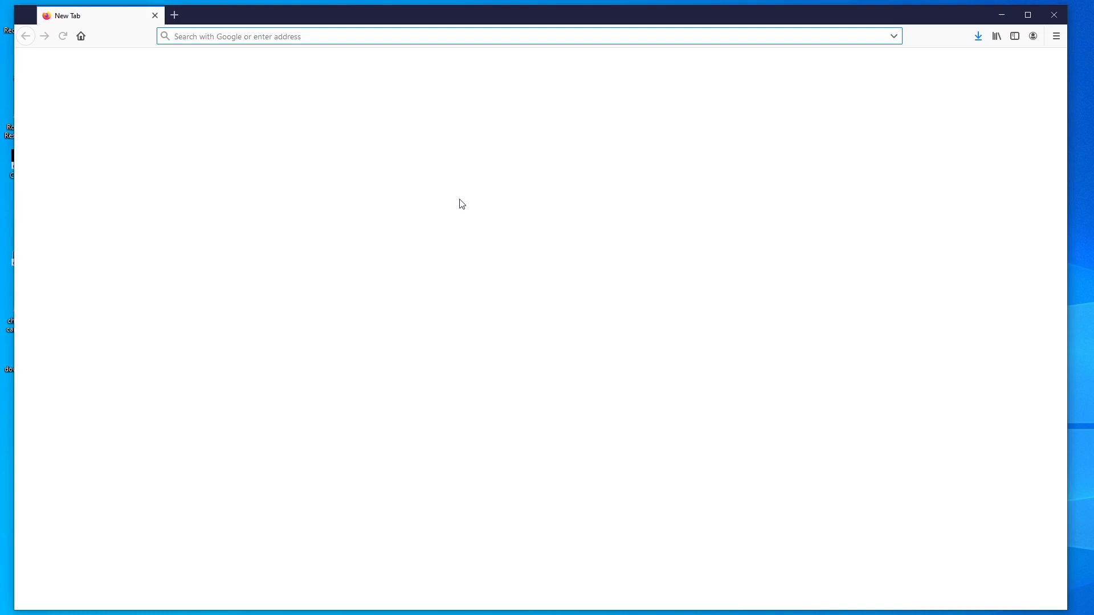
# Load Amazon, search for 'ip camera wireless', and find the Wyze Cam 1080p listing.
pyautogui.write('am')
pyautogui.write('az')
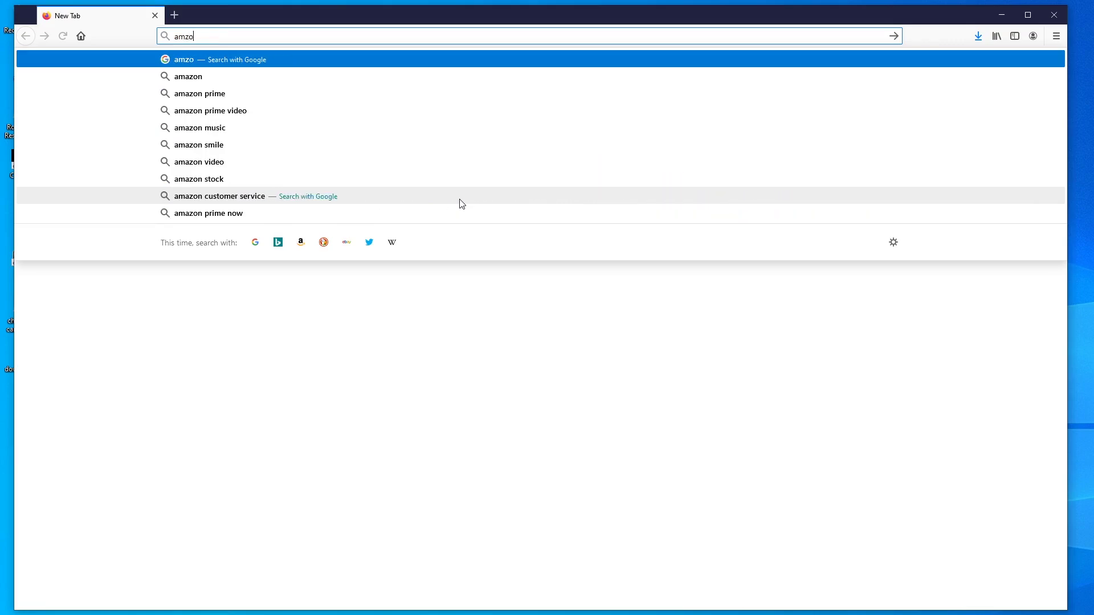
pyautogui.press('Return')
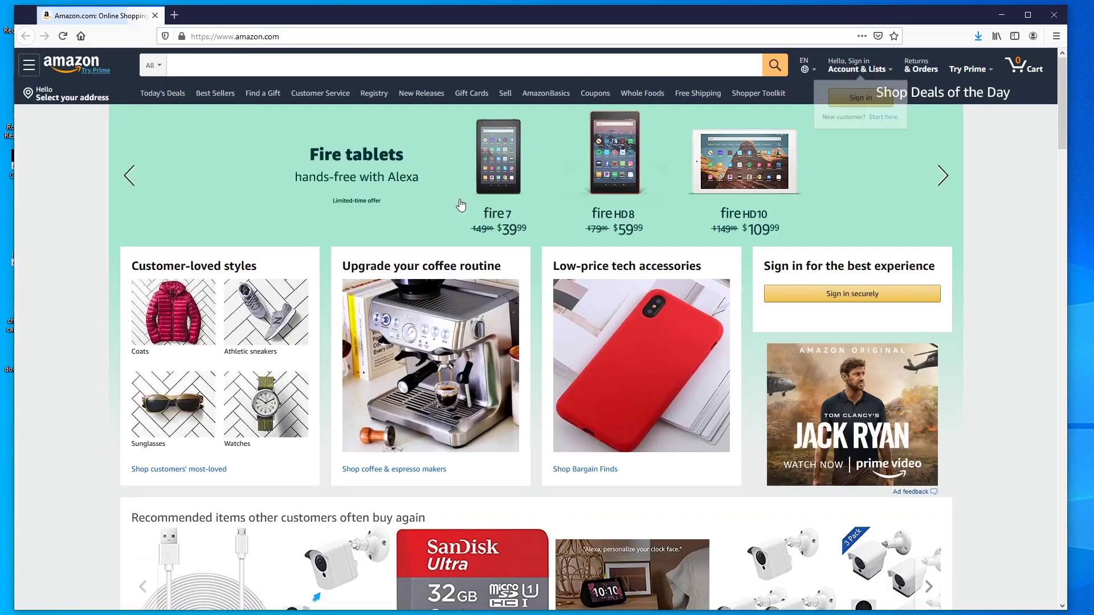
pyautogui.click(241, 61)
pyautogui.write('i')
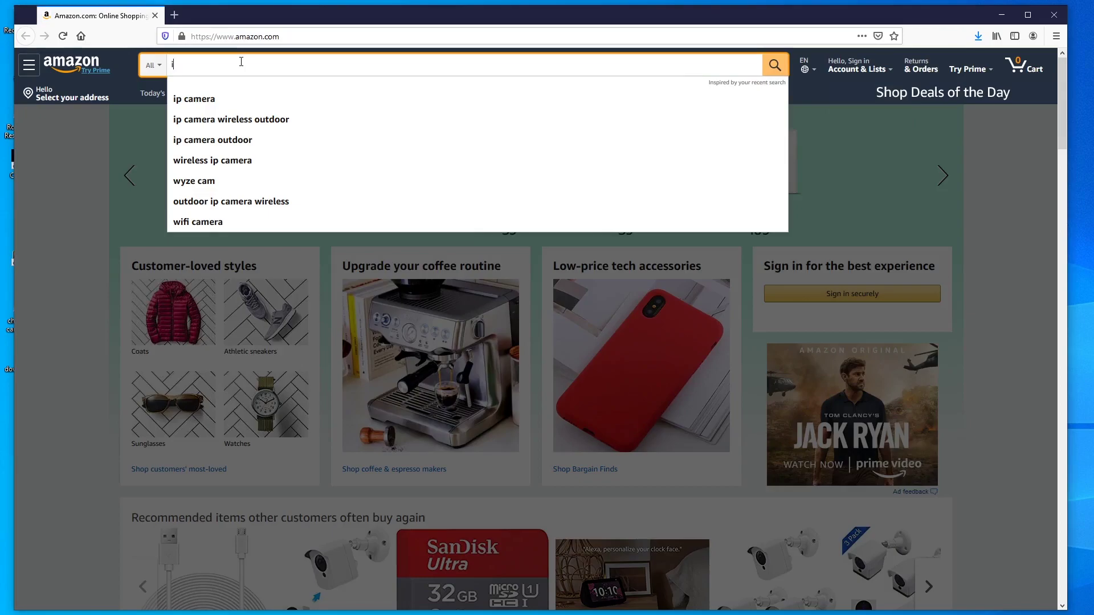
pyautogui.write('p camera wi')
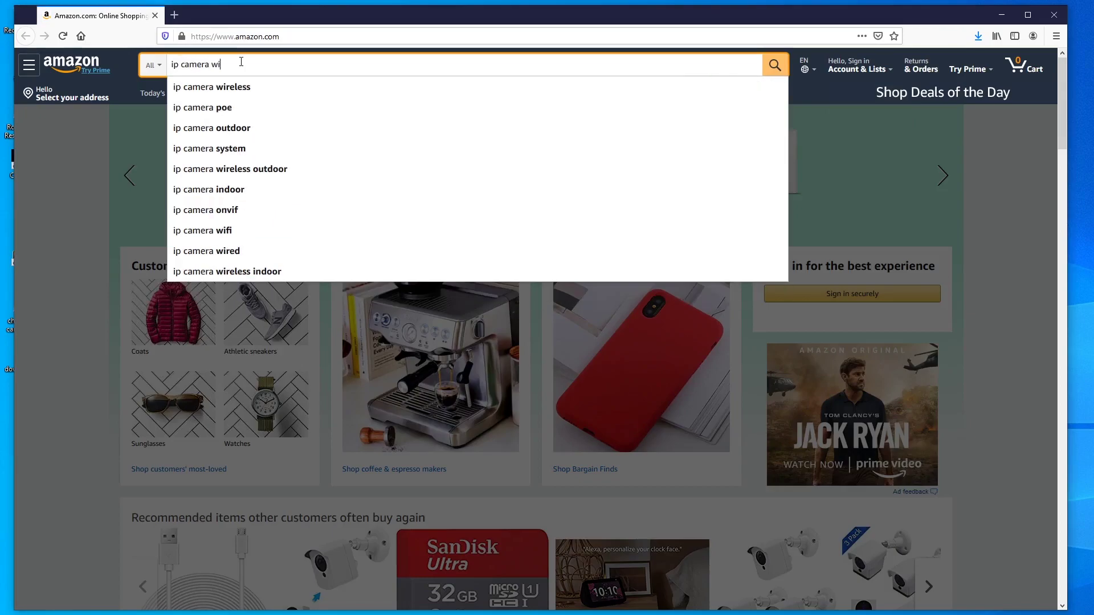
pyautogui.write('reless')
pyautogui.press('Return')
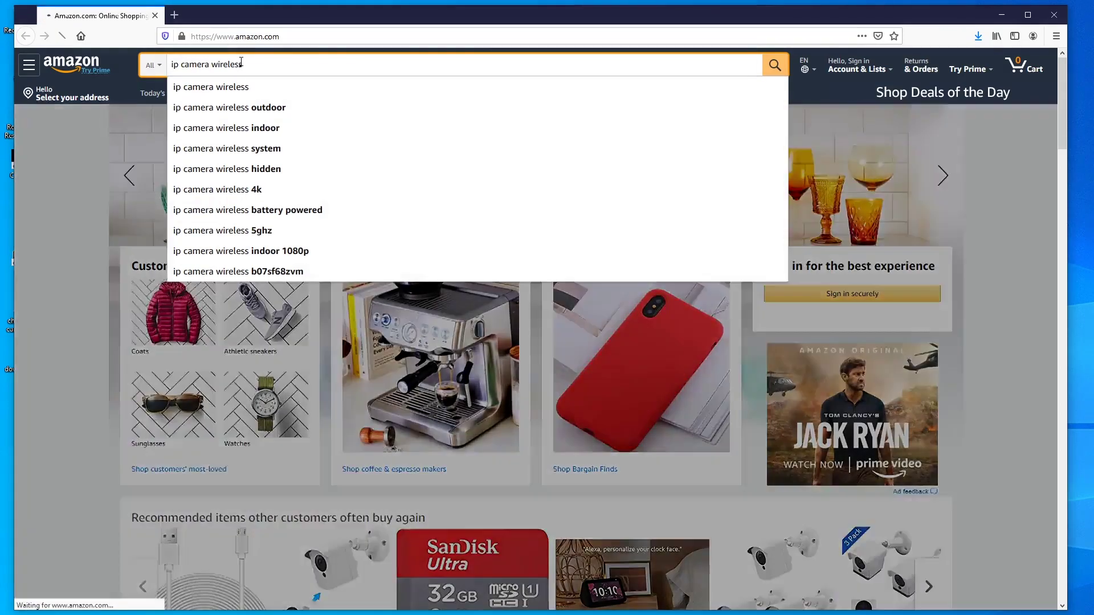
pyautogui.scroll(-8, 427, 452)
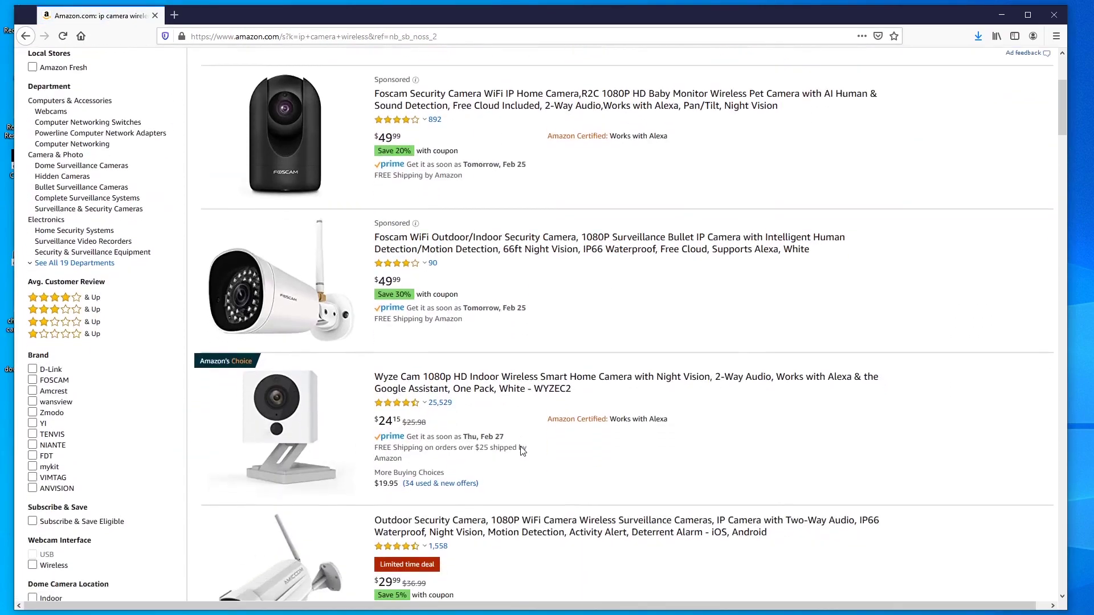
pyautogui.scroll(2, 521, 446)
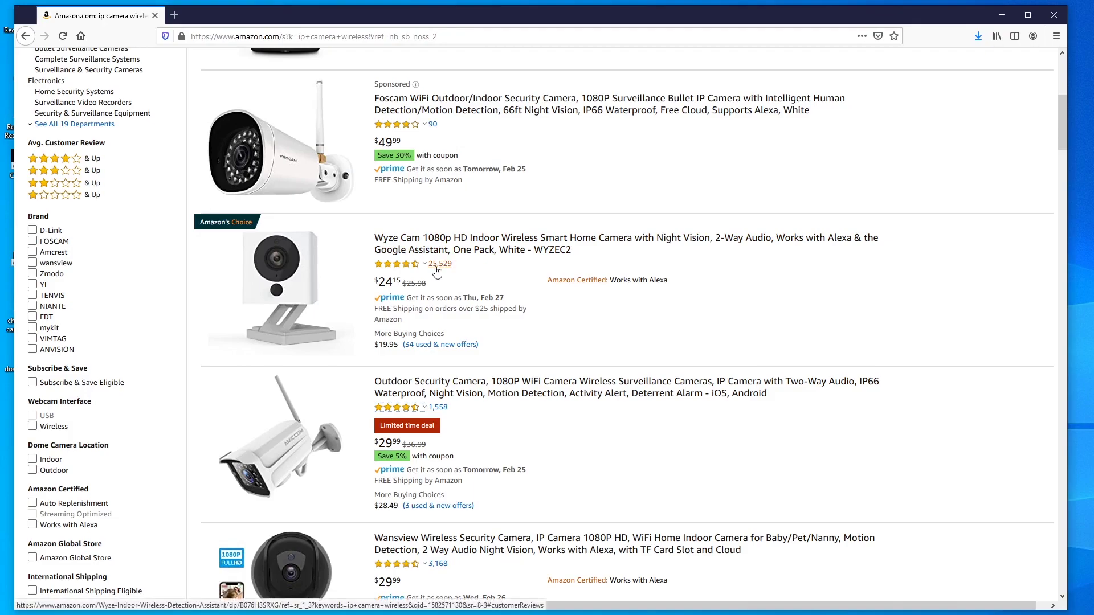
pyautogui.moveTo(394, 272)
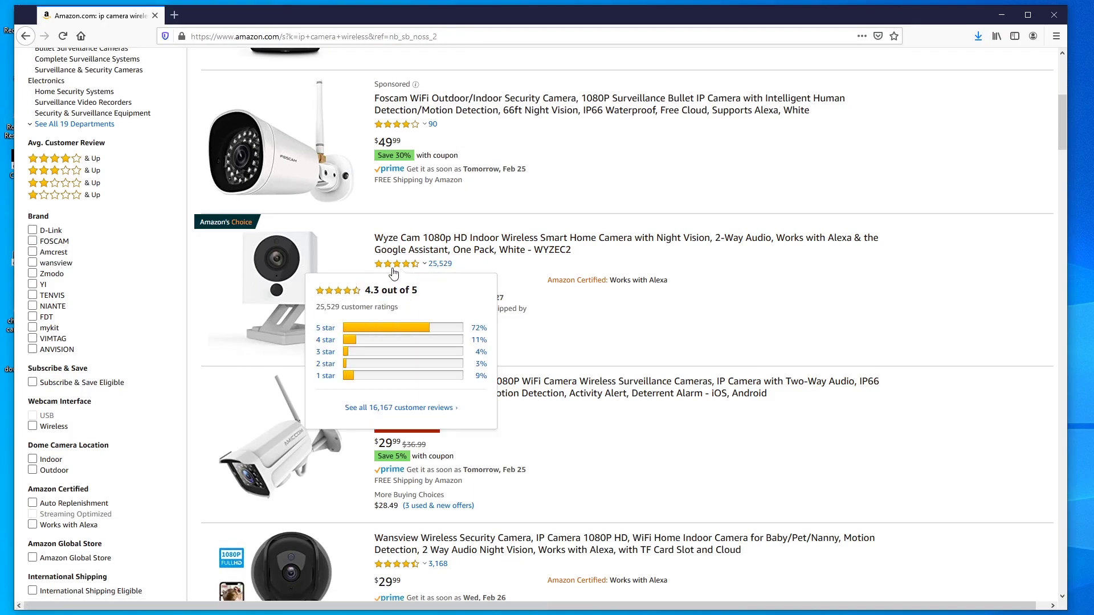
# Open the Wyze Cam 1080p page, compare One-Pack and Two-Pack ($46.42), then open a new tab.
pyautogui.click(420, 249)
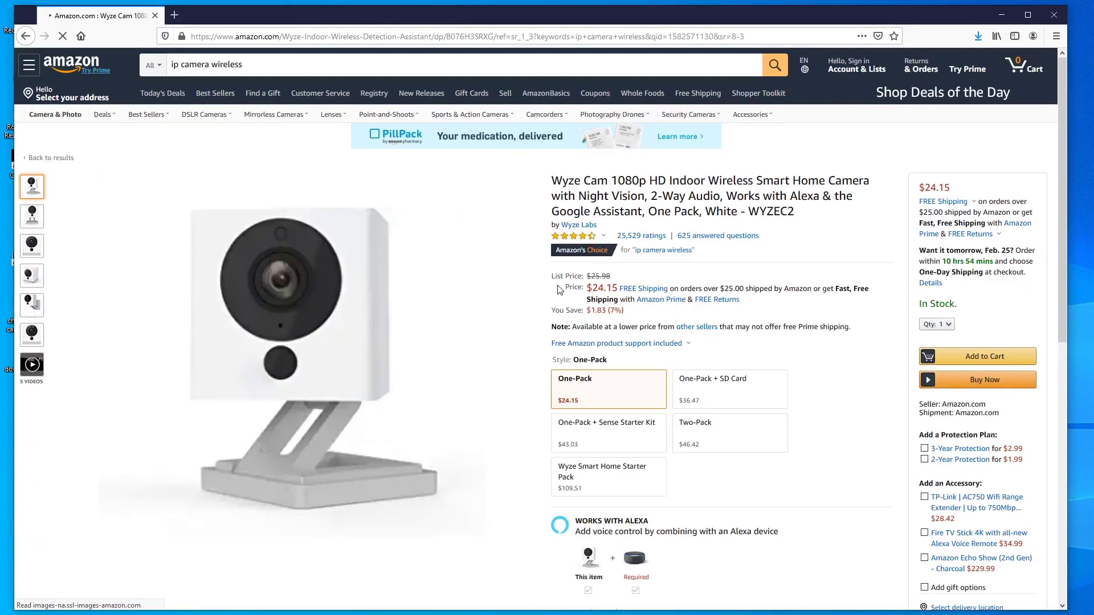
pyautogui.click(722, 436)
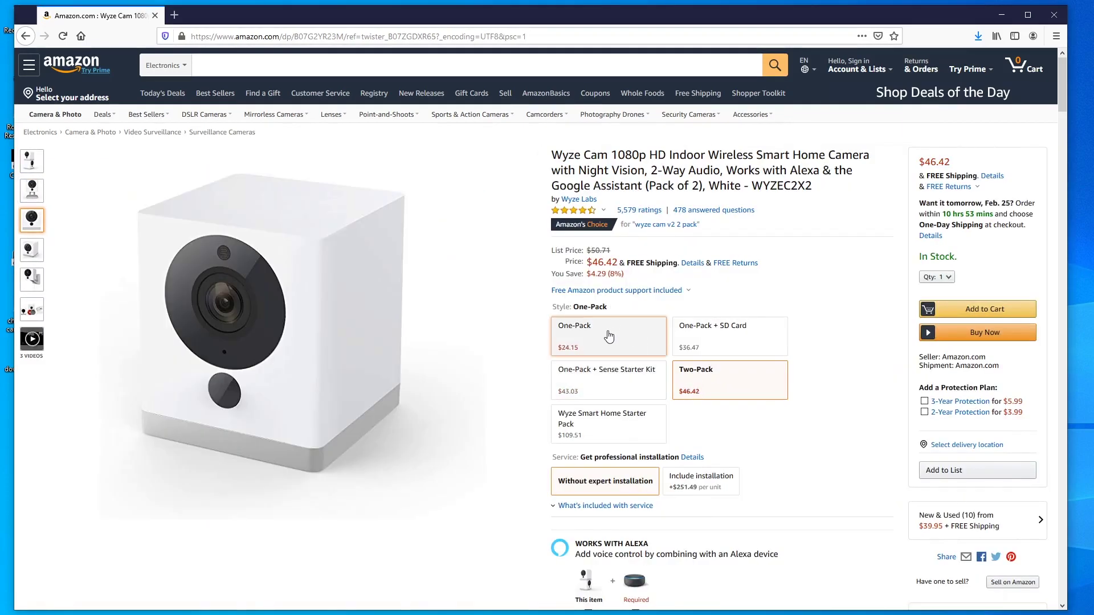
pyautogui.click(607, 340)
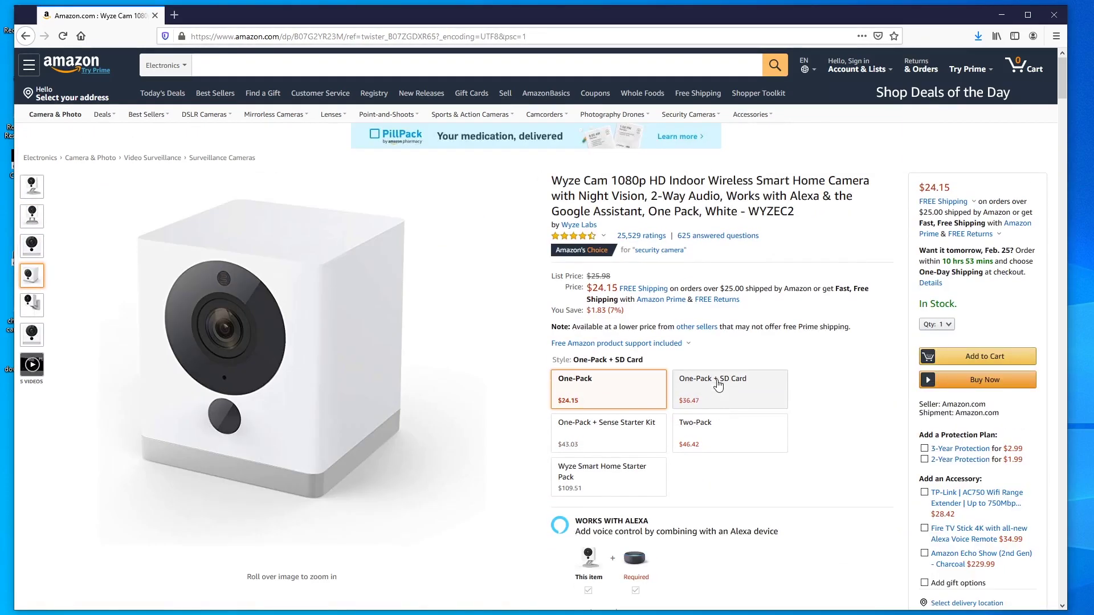
pyautogui.click(718, 437)
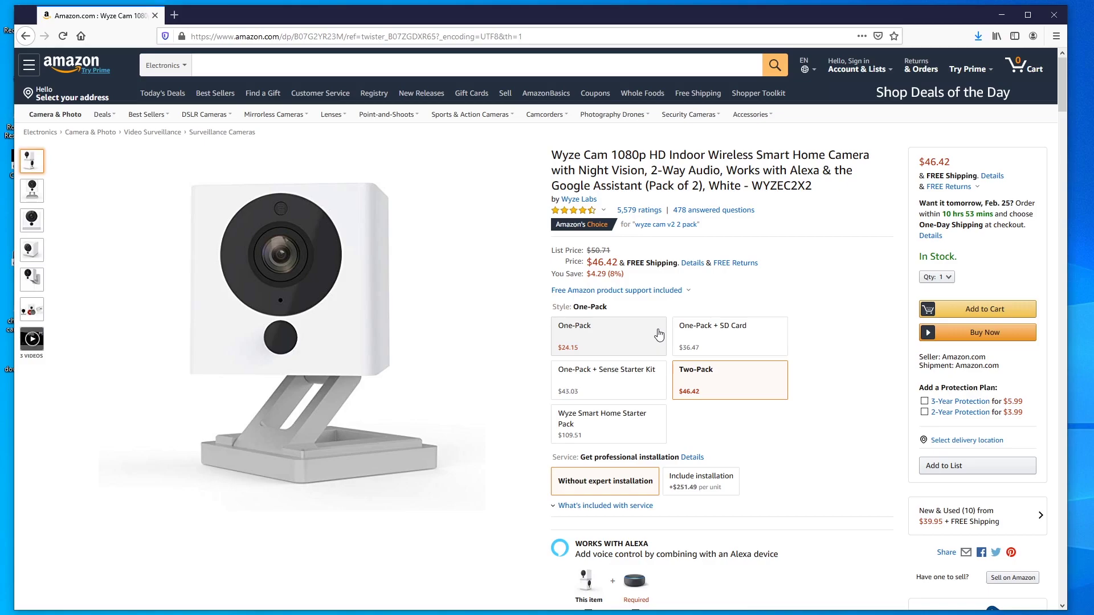
pyautogui.click(174, 15)
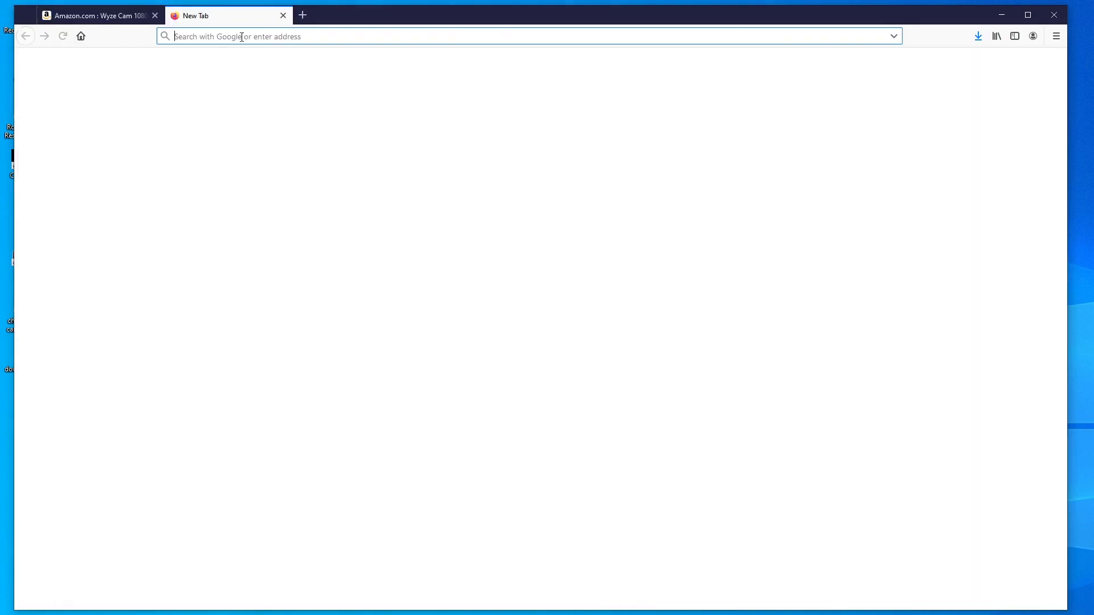
# Google 'wyze camera rtsp firmware' and scroll to the Wyze 'Can't find or stream RTSP' result.
pyautogui.write('wyze')
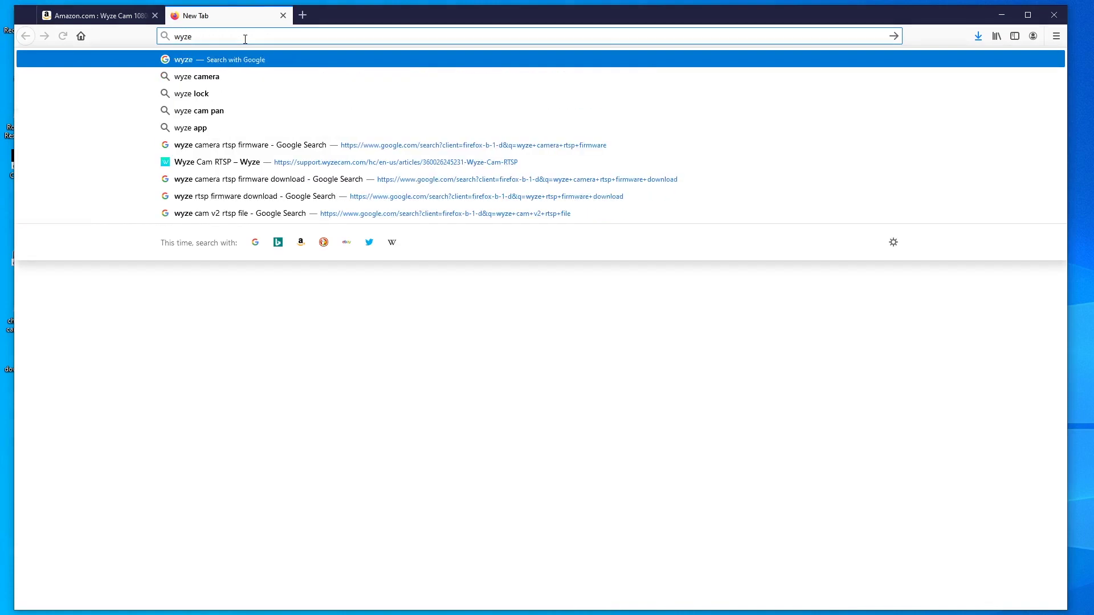
pyautogui.write(' ca')
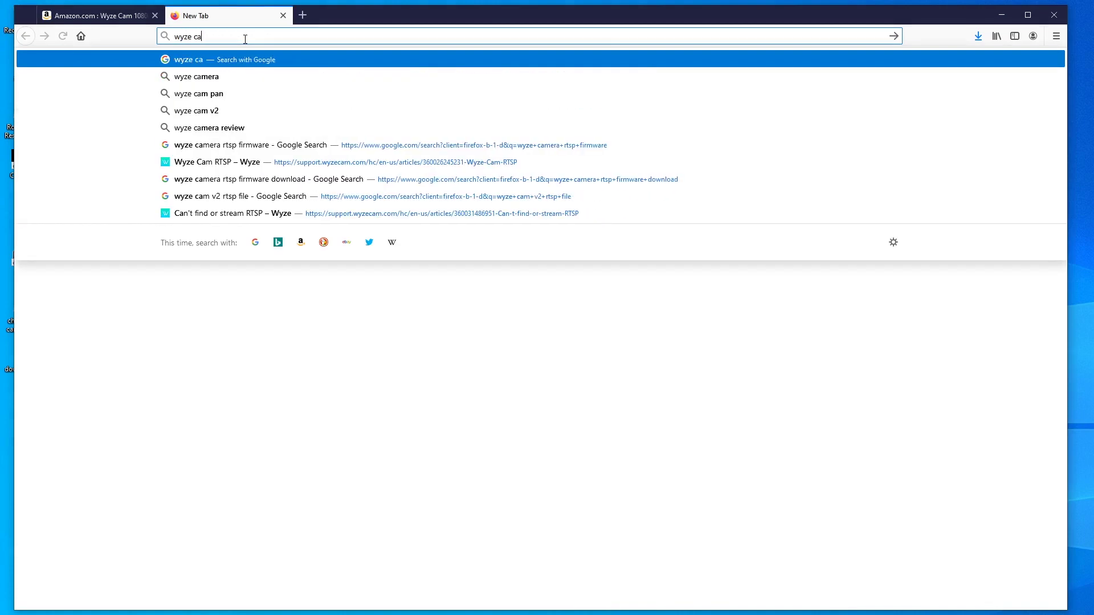
pyautogui.write('mera rtsp ')
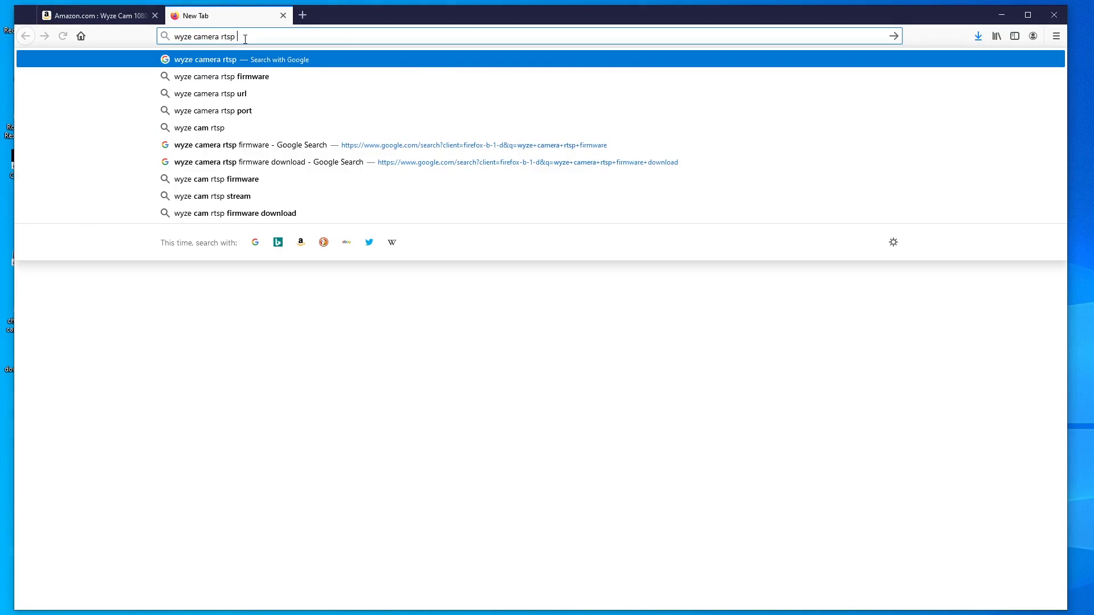
pyautogui.write('firmware')
pyautogui.press('Return')
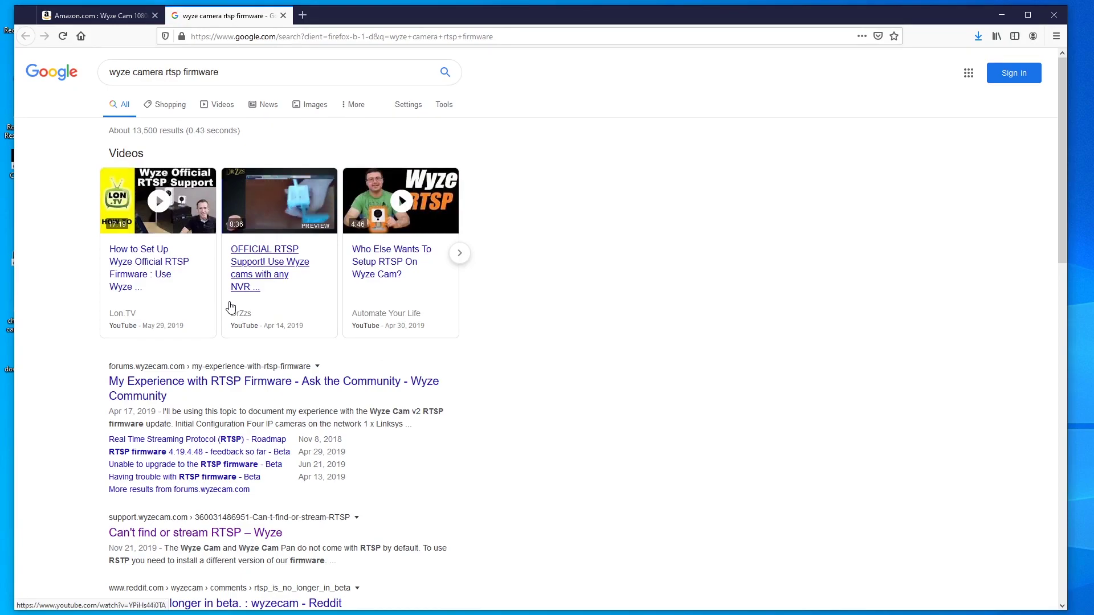
pyautogui.scroll(-2, 307, 365)
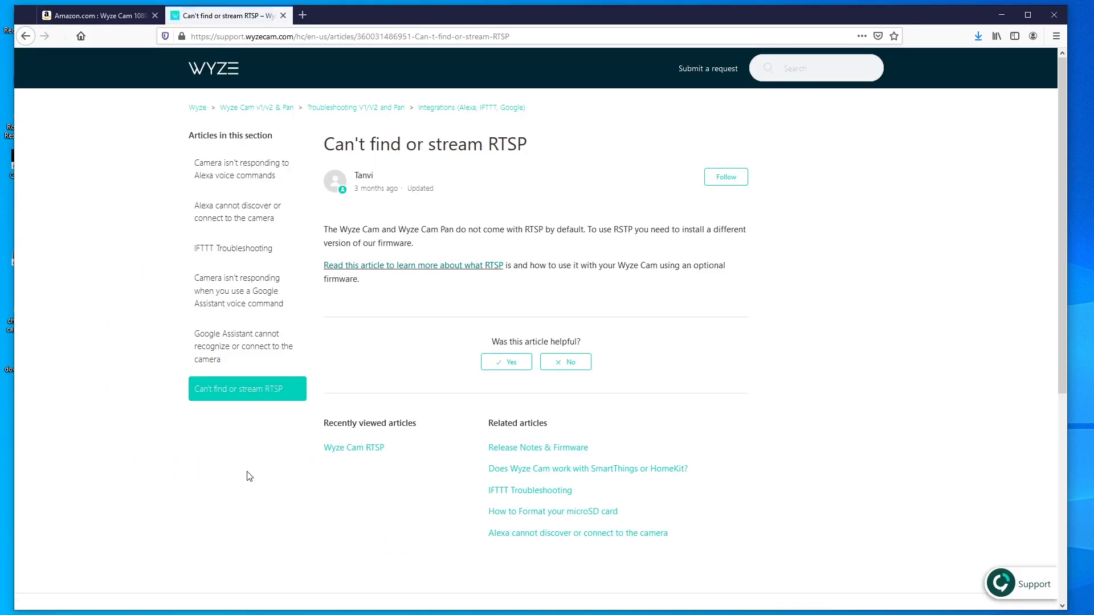
# Open the RTSP article, then visit tinyurl.com/wyzertsp in a new tab and scroll to the firmware links.
pyautogui.click(364, 266)
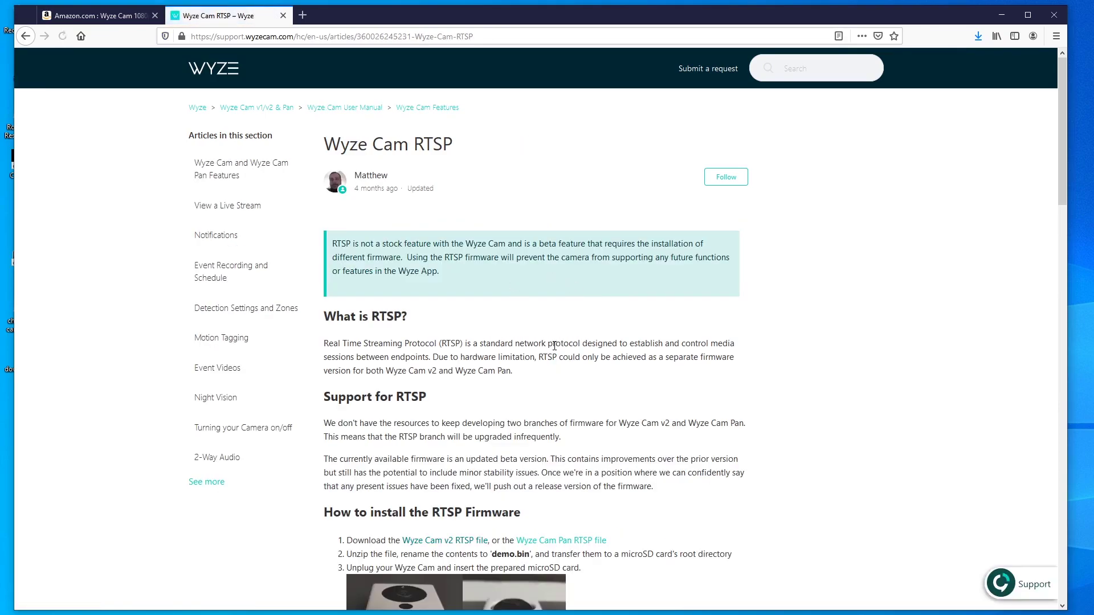
pyautogui.scroll(-2, 556, 346)
pyautogui.click(303, 14)
pyautogui.write('tinyru')
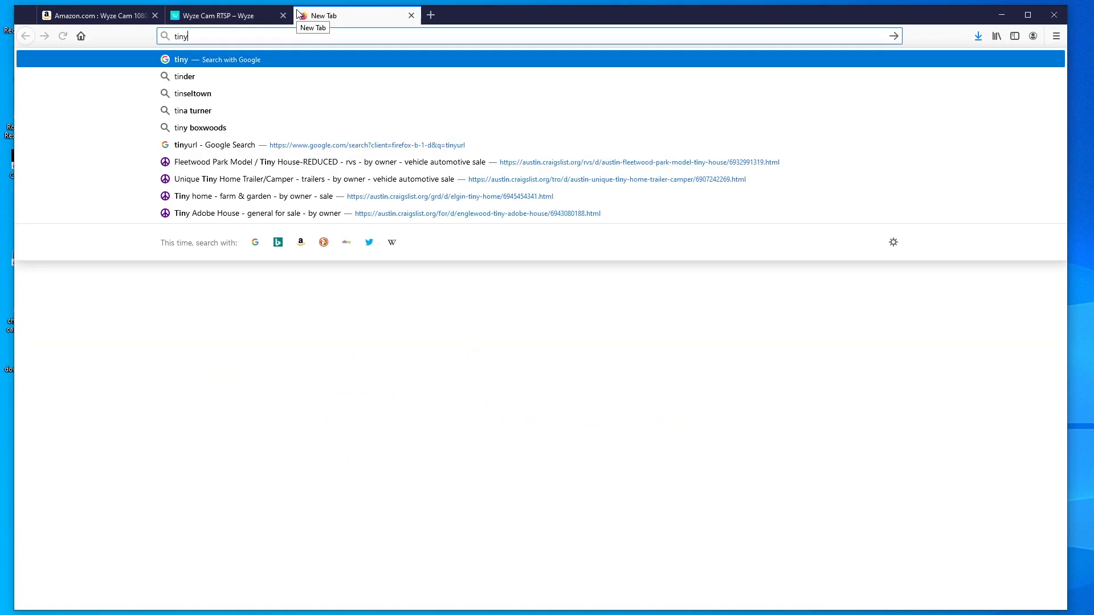
pyautogui.press('BackSpace')
pyautogui.press('BackSpace')
pyautogui.write('url')
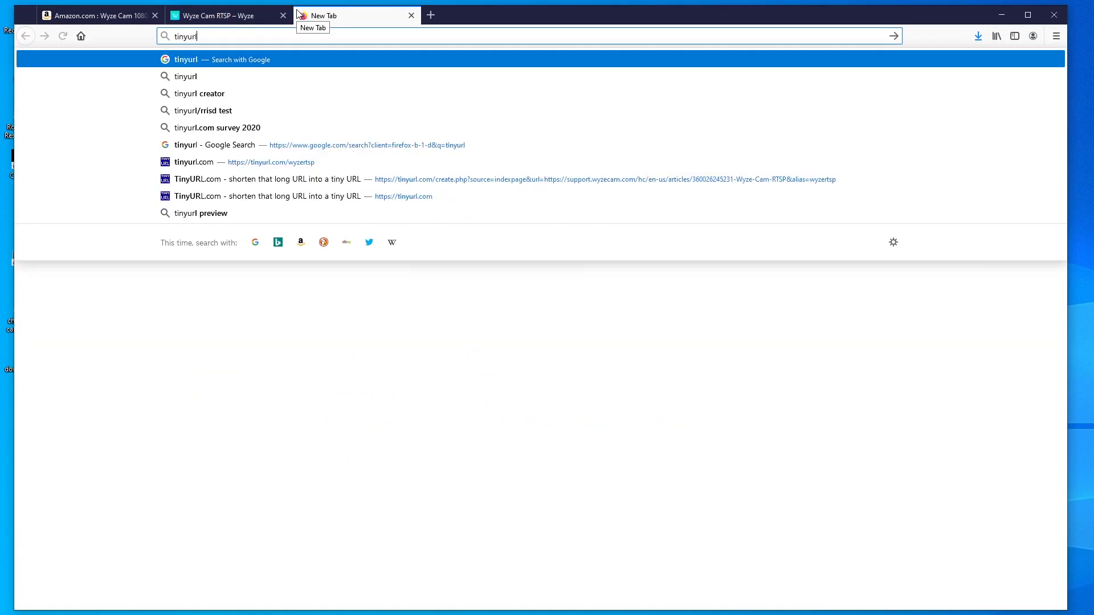
pyautogui.write('.com/')
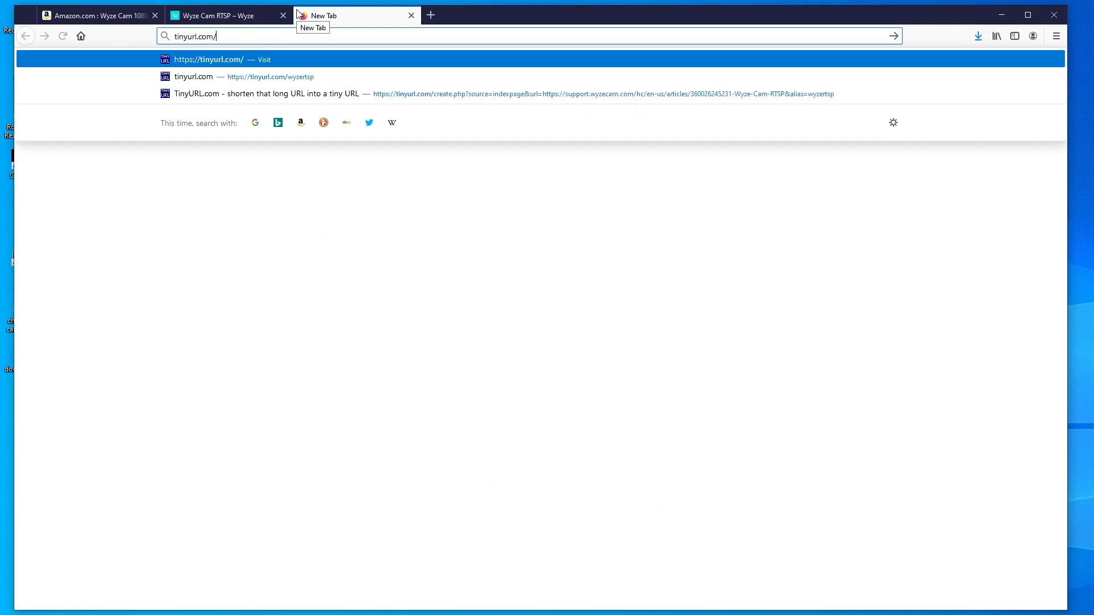
pyautogui.write('wz')
pyautogui.press('BackSpace')
pyautogui.write('y')
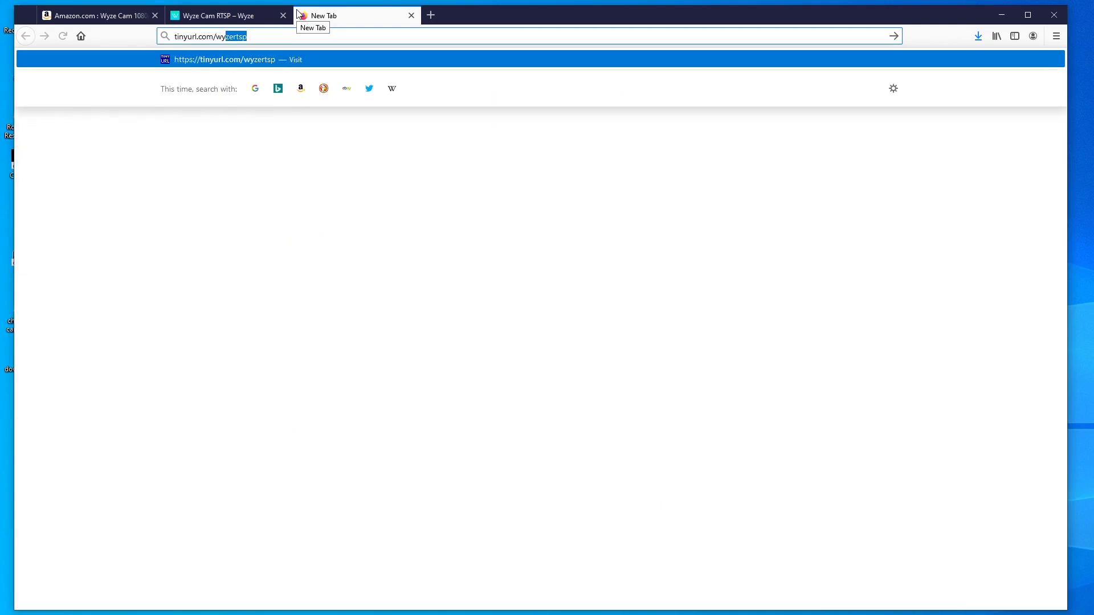
pyautogui.write('zertsp')
pyautogui.press('Return')
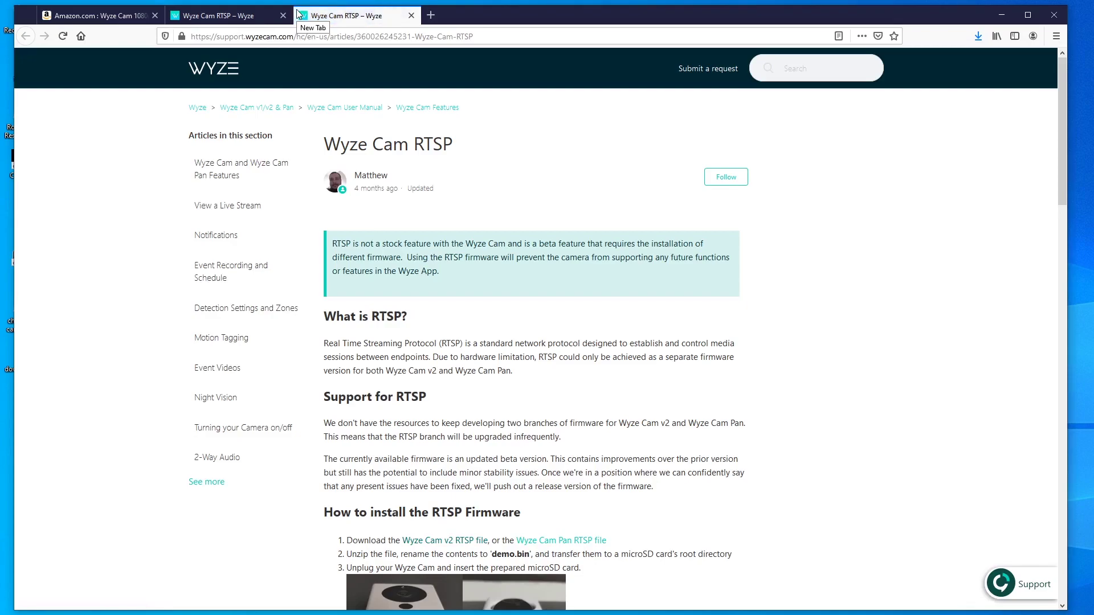
pyautogui.scroll(-2, 427, 275)
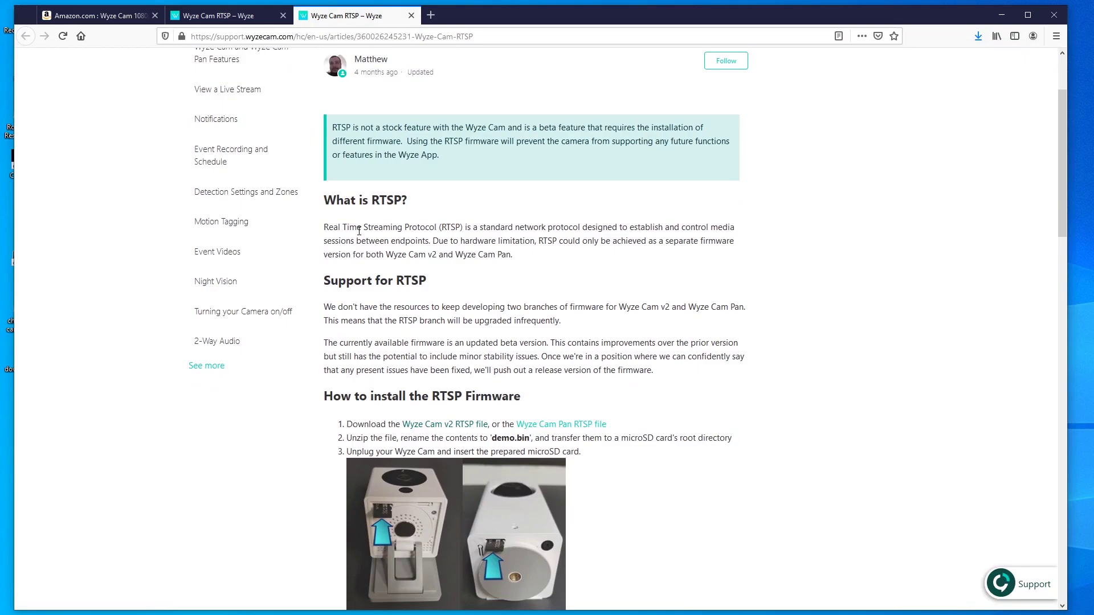
pyautogui.scroll(-1, 612, 295)
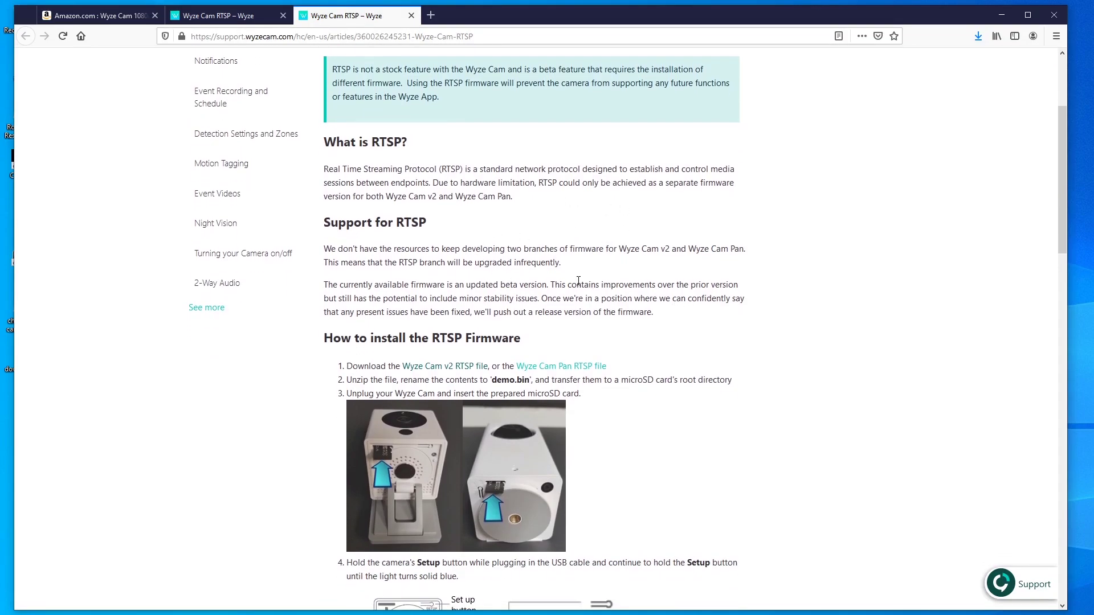
pyautogui.scroll(-2, 567, 297)
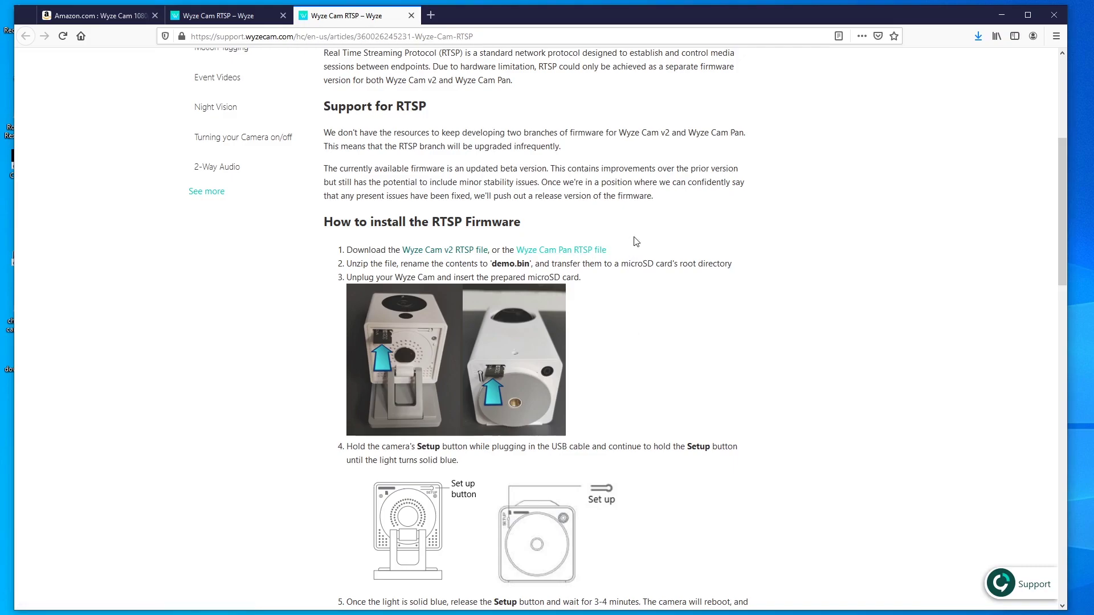
# Download demo_V2_RTSP_4.28.4.41.zip and save it to the Desktop downloads folder.
pyautogui.click(433, 251)
pyautogui.click(589, 374)
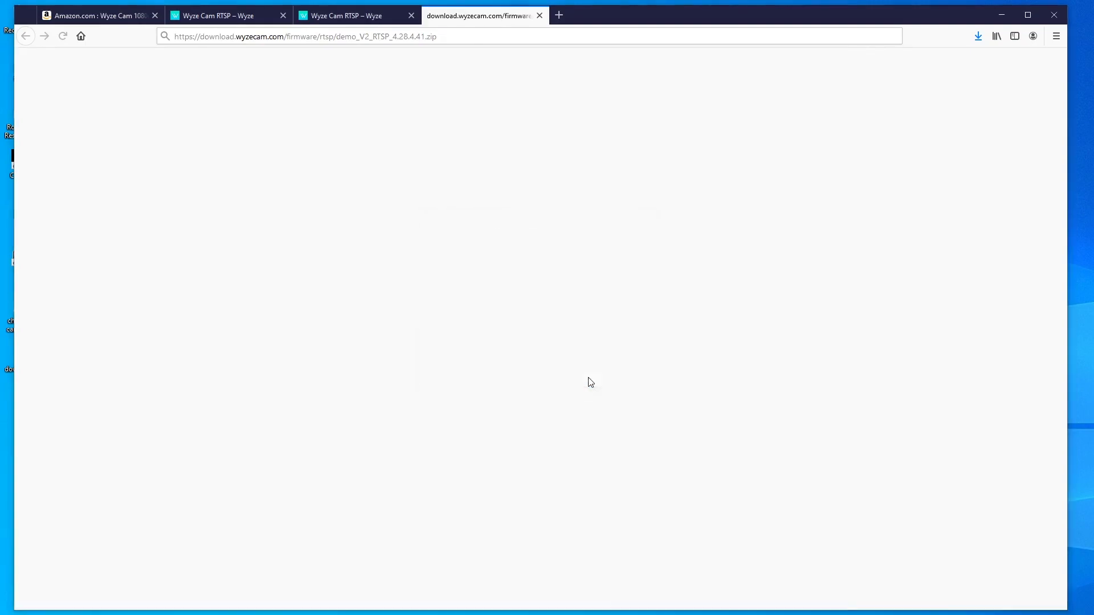
pyautogui.moveTo(271, 26); pyautogui.dragTo(809, 124)
pyautogui.moveTo(737, 119); pyautogui.dragTo(542, 96)
pyautogui.click(925, 474)
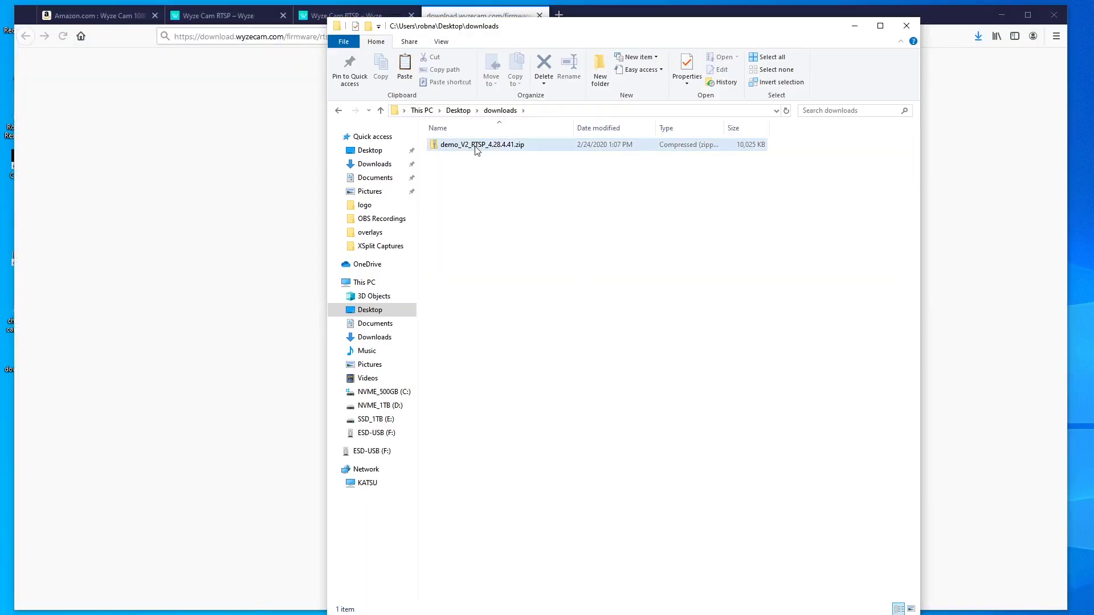
# Look inside the downloaded firmware zip, then return to the downloads folder.
pyautogui.doubleClick(479, 146)
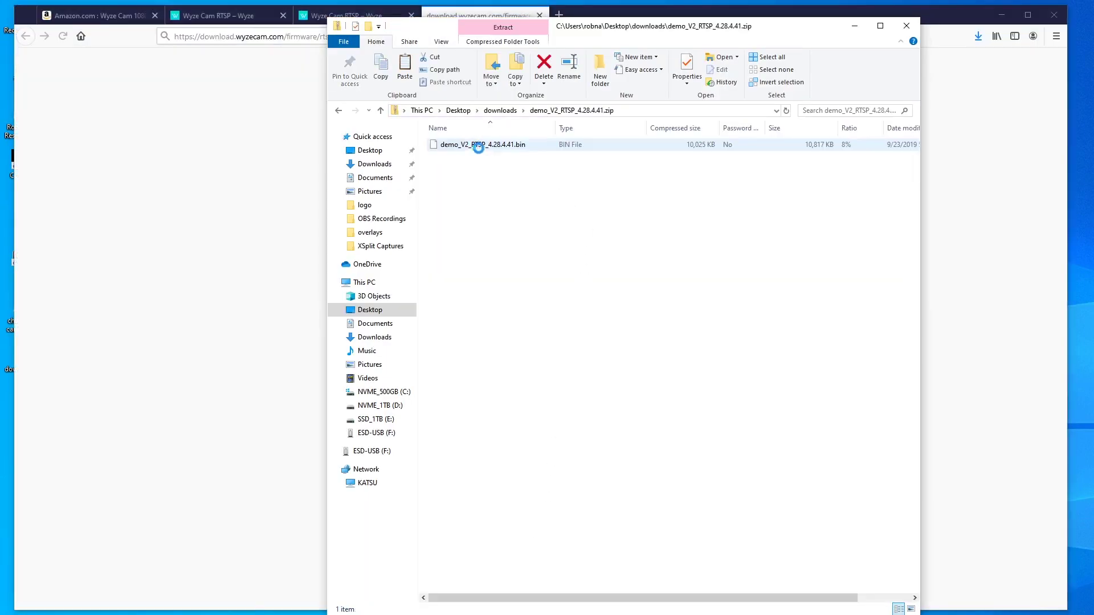
pyautogui.click(502, 147)
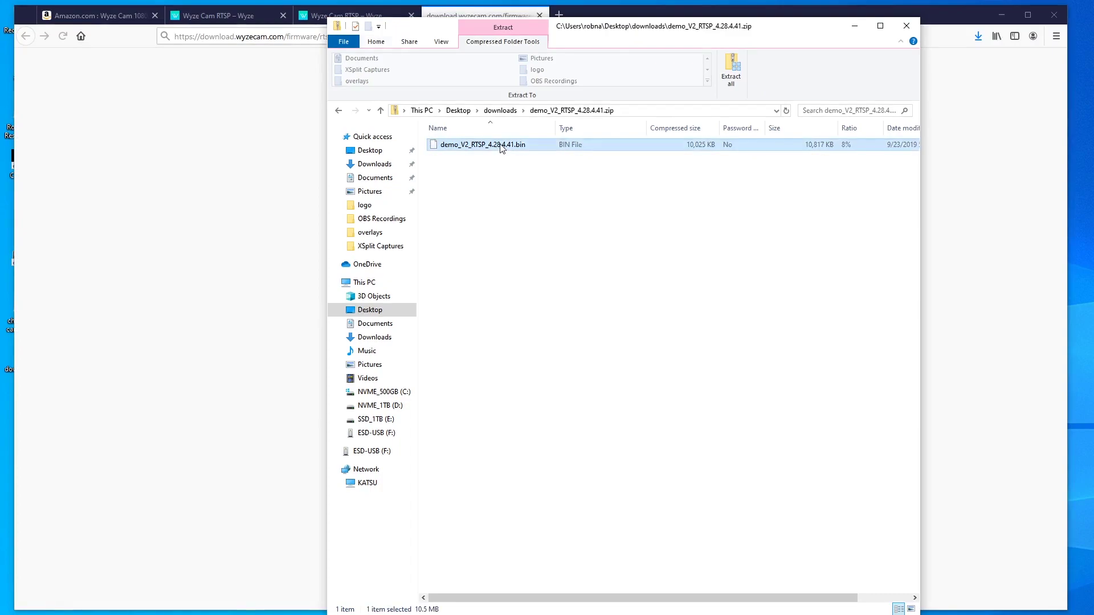
pyautogui.click(501, 111)
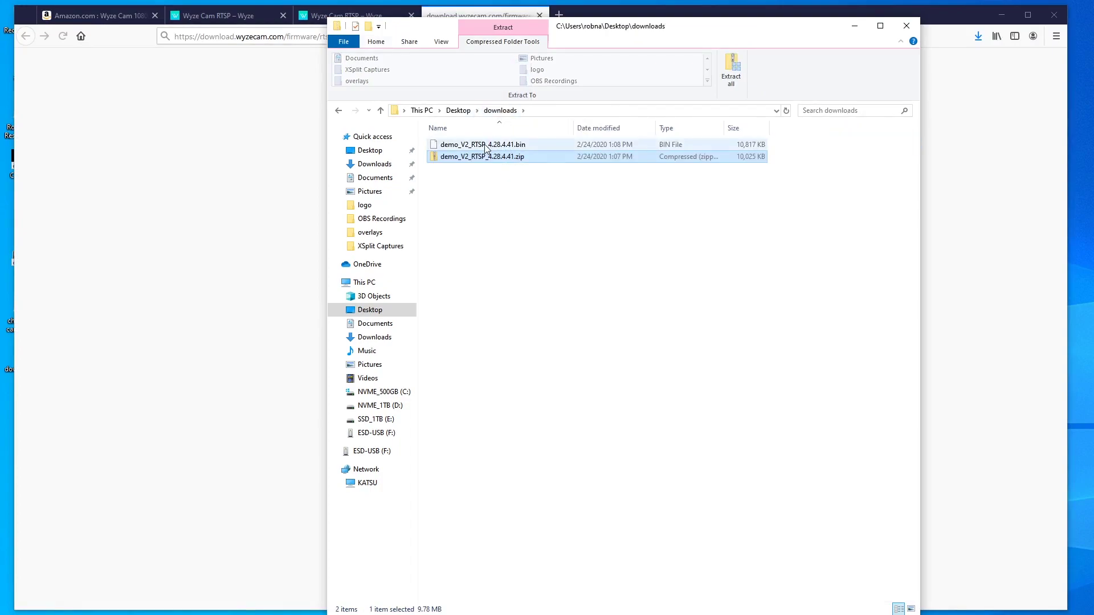
# Rename the extracted firmware file to demo.bin and copy it to ESD-USB (F:).
pyautogui.click(486, 147)
pyautogui.click(486, 146)
pyautogui.press('BackSpace')
pyautogui.write('demo')
pyautogui.press('Return')
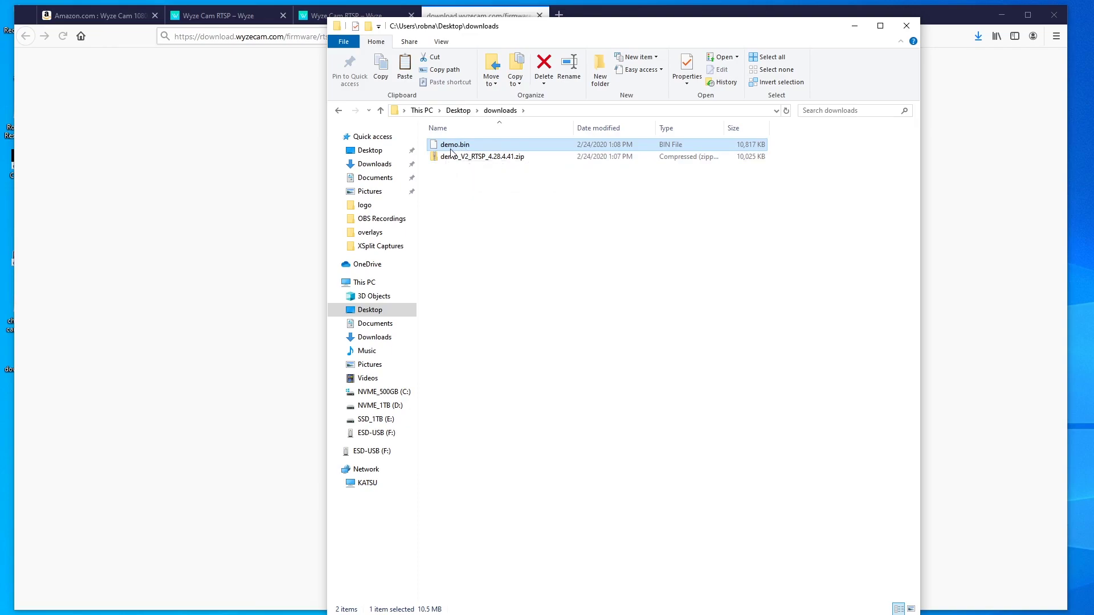
pyautogui.moveTo(459, 150); pyautogui.dragTo(376, 433)
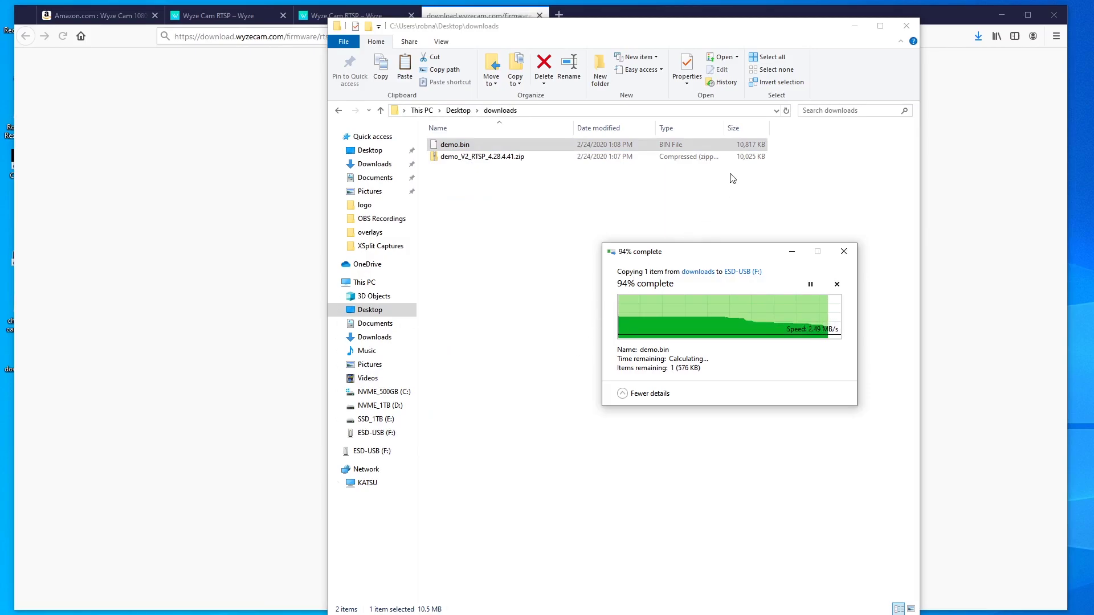
# Return to the Wyze Cam RTSP article in Firefox and scroll through its install steps.
pyautogui.click(864, 33)
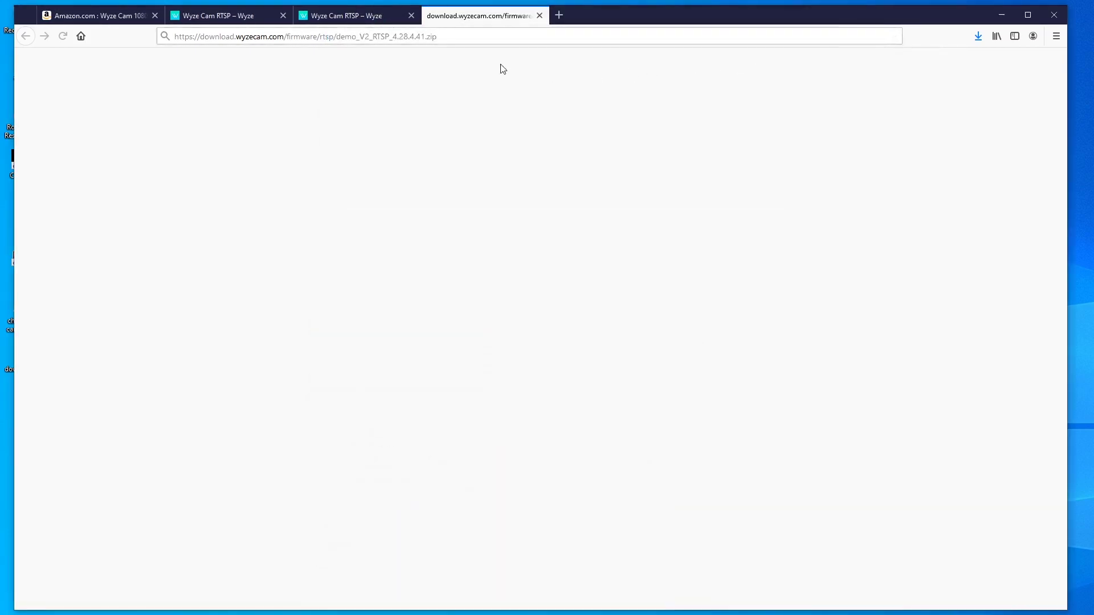
pyautogui.click(354, 15)
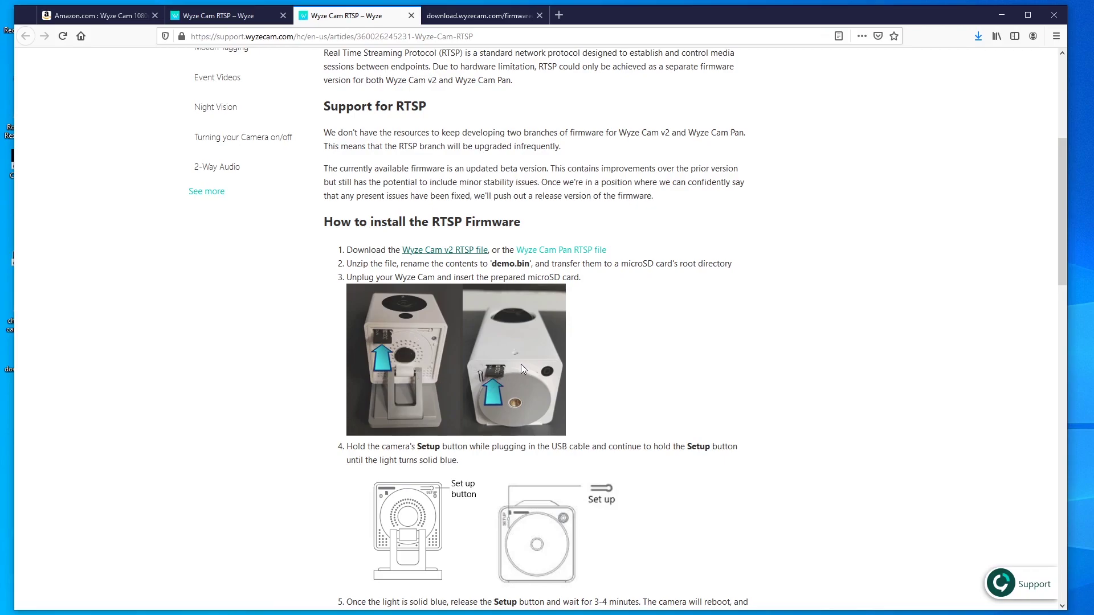
pyautogui.scroll(-2, 521, 365)
pyautogui.scroll(-1, 533, 350)
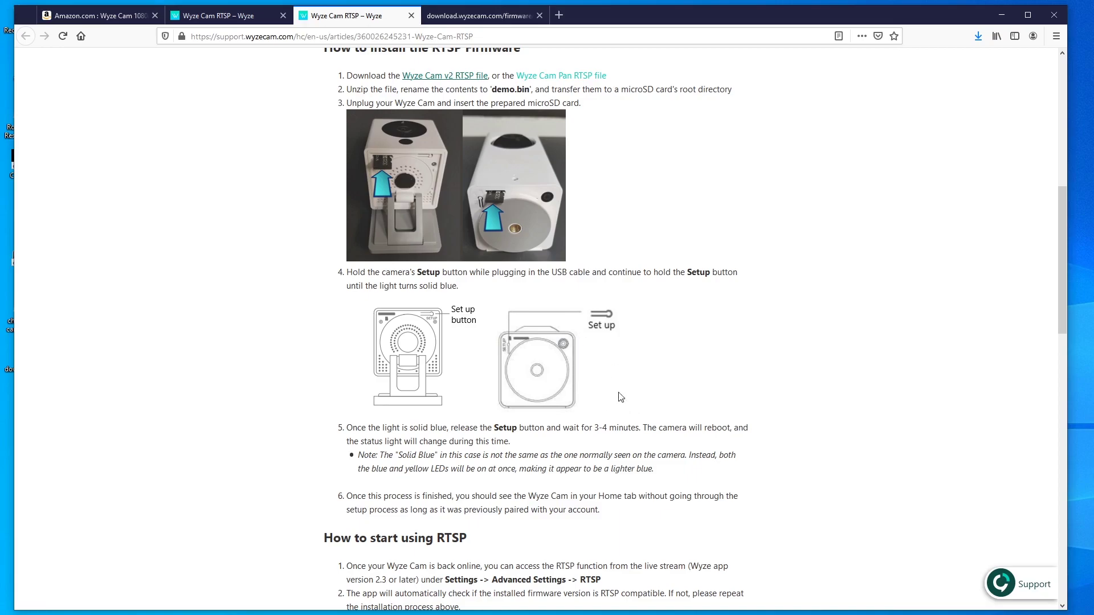
pyautogui.scroll(-1, 624, 387)
pyautogui.scroll(2, 618, 342)
pyautogui.scroll(-4, 614, 374)
pyautogui.scroll(-2, 614, 375)
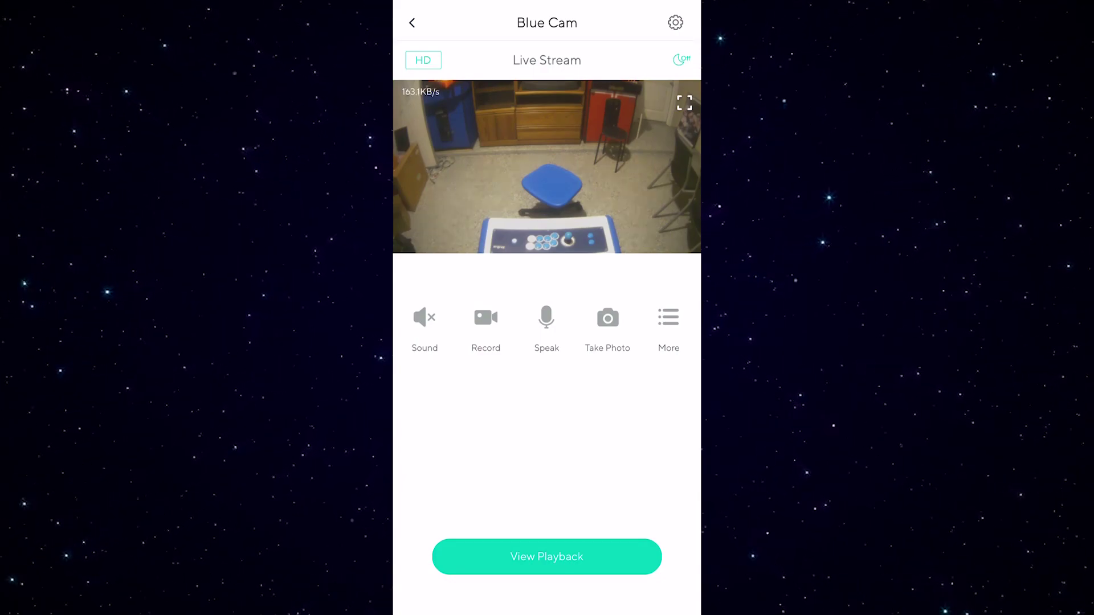
# Check Blue Cam's More functions, then open its Camera Settings from the gear icon.
pyautogui.click(668, 322)
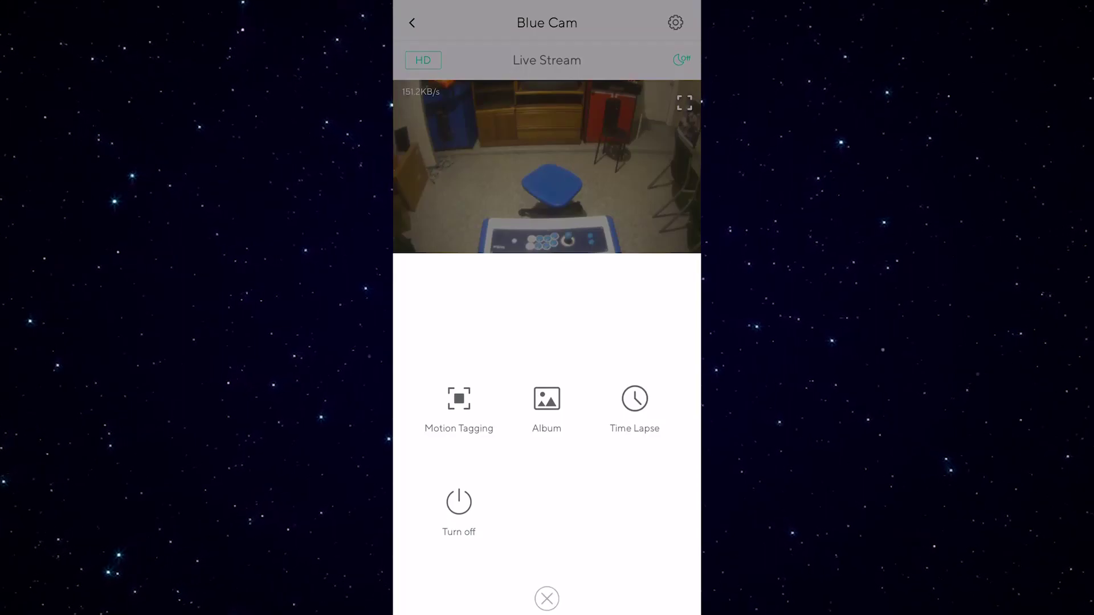
pyautogui.click(547, 598)
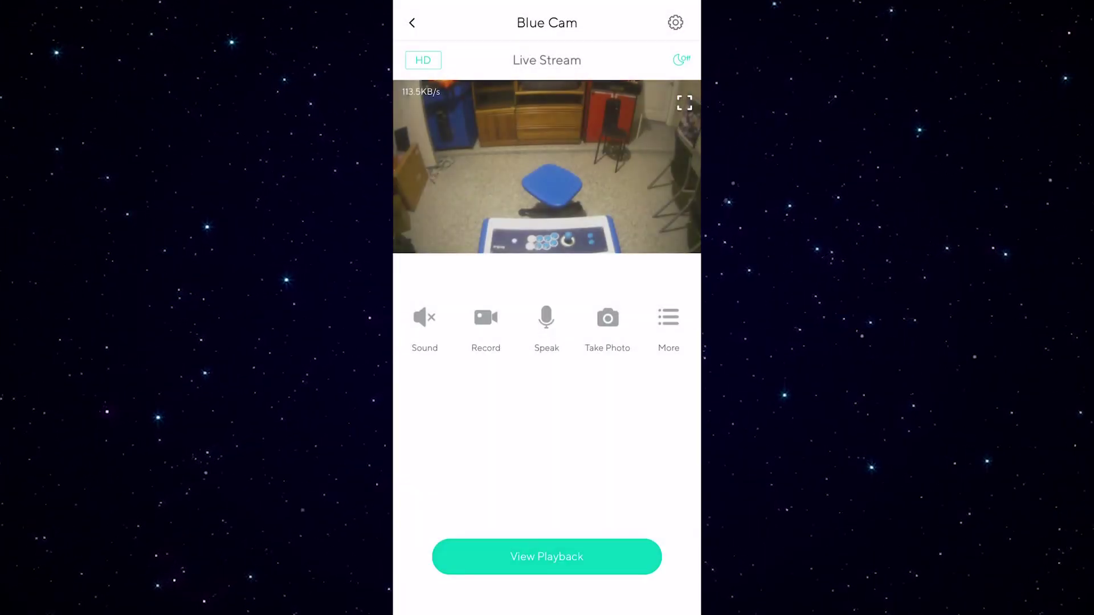
pyautogui.click(668, 322)
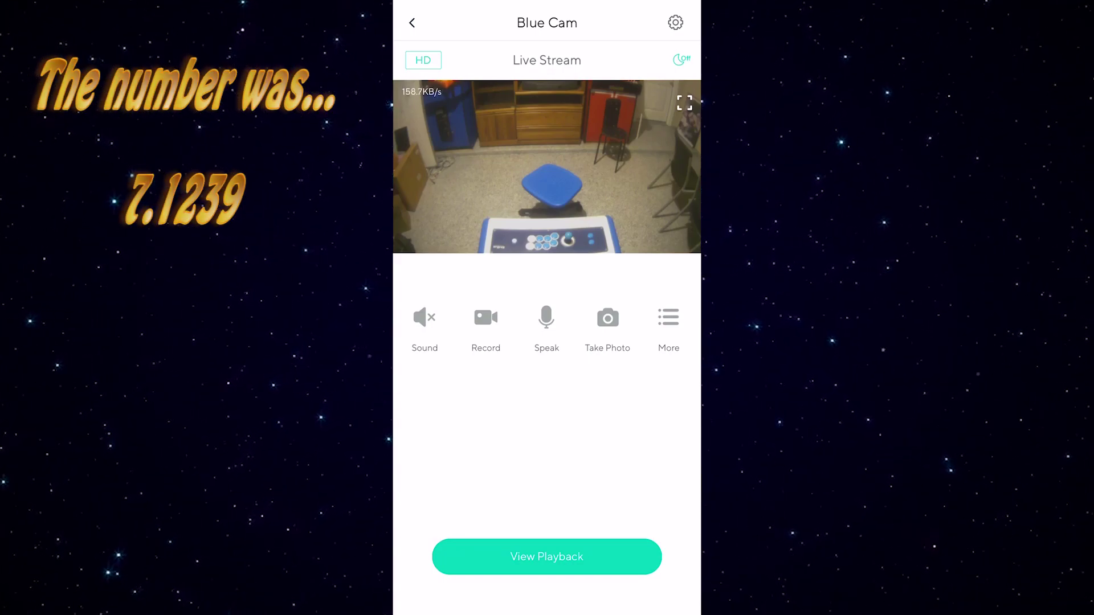
pyautogui.click(675, 22)
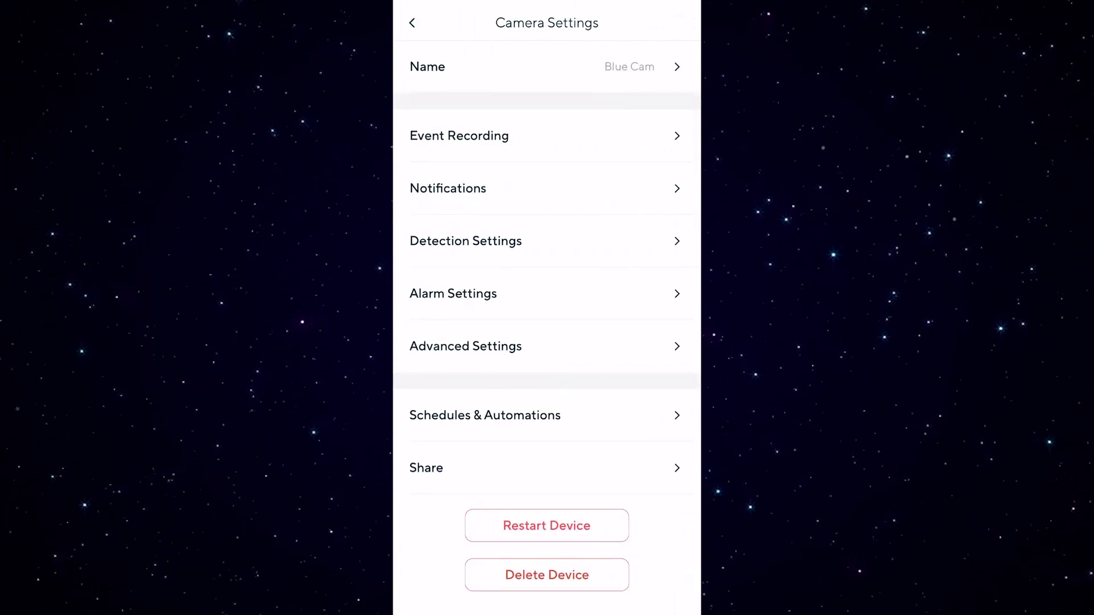
# In Advanced Settings, toggle Timestamp Watermark and Wyze Logo on then off, and set Night Vision to Auto.
pyautogui.click(466, 345)
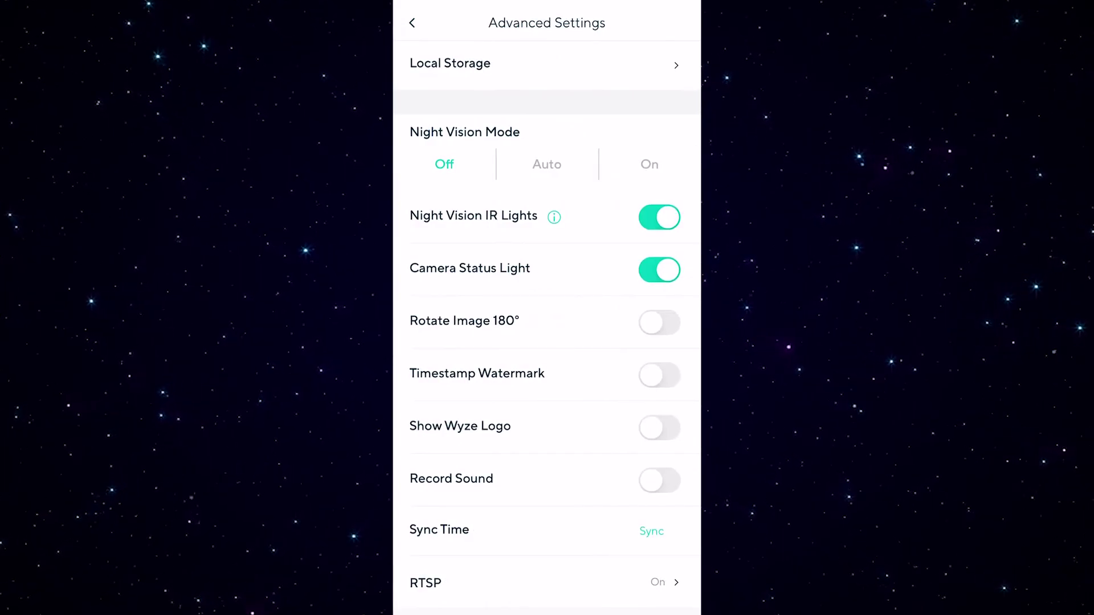
pyautogui.scroll(-1, 547, 314)
pyautogui.click(659, 350)
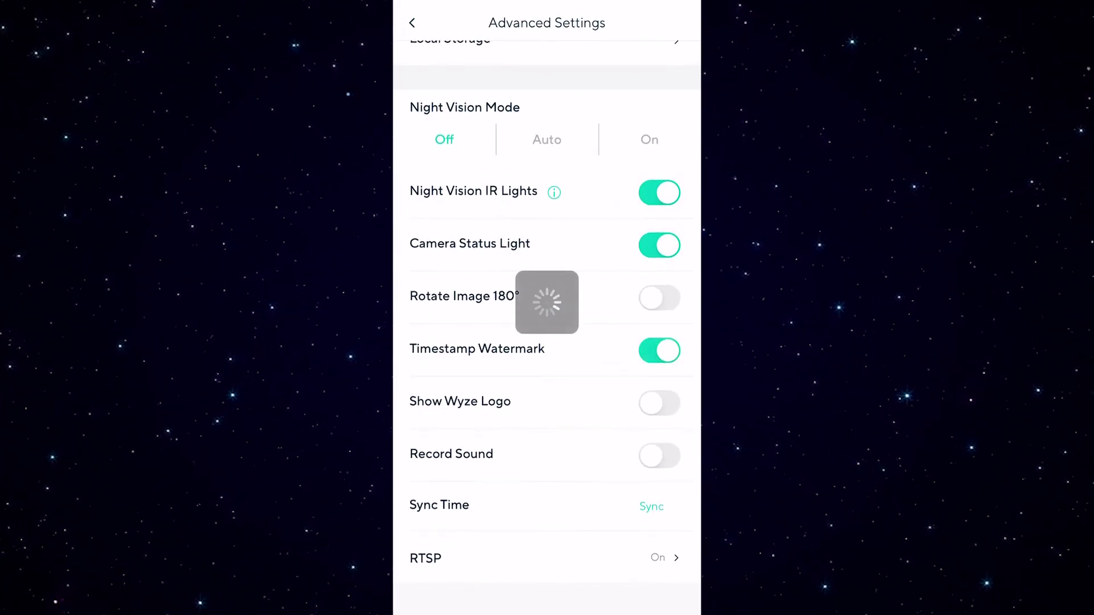
pyautogui.click(659, 403)
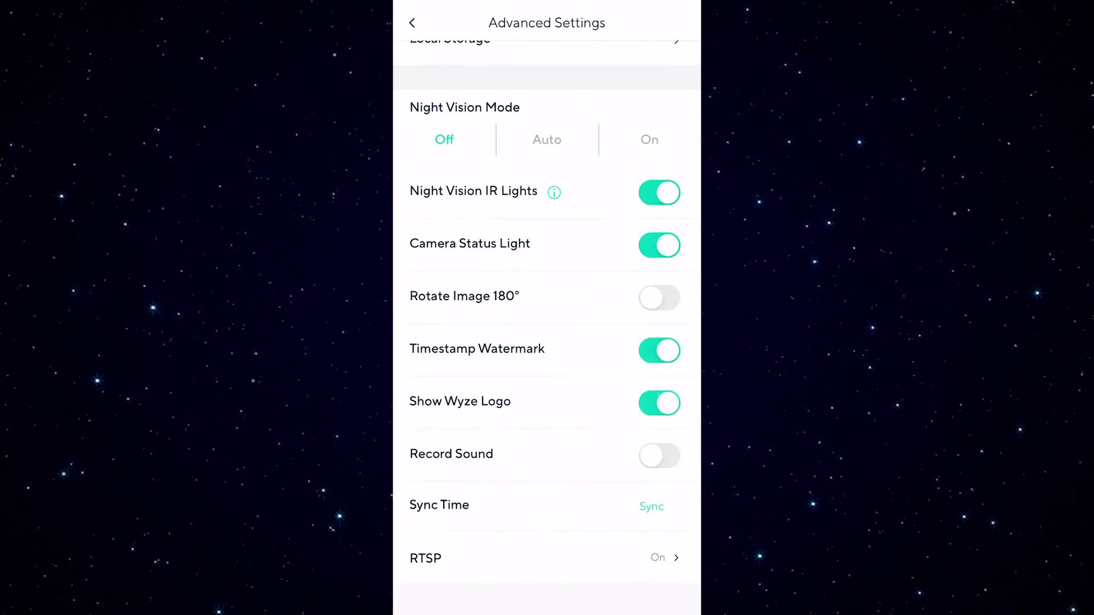
pyautogui.click(659, 350)
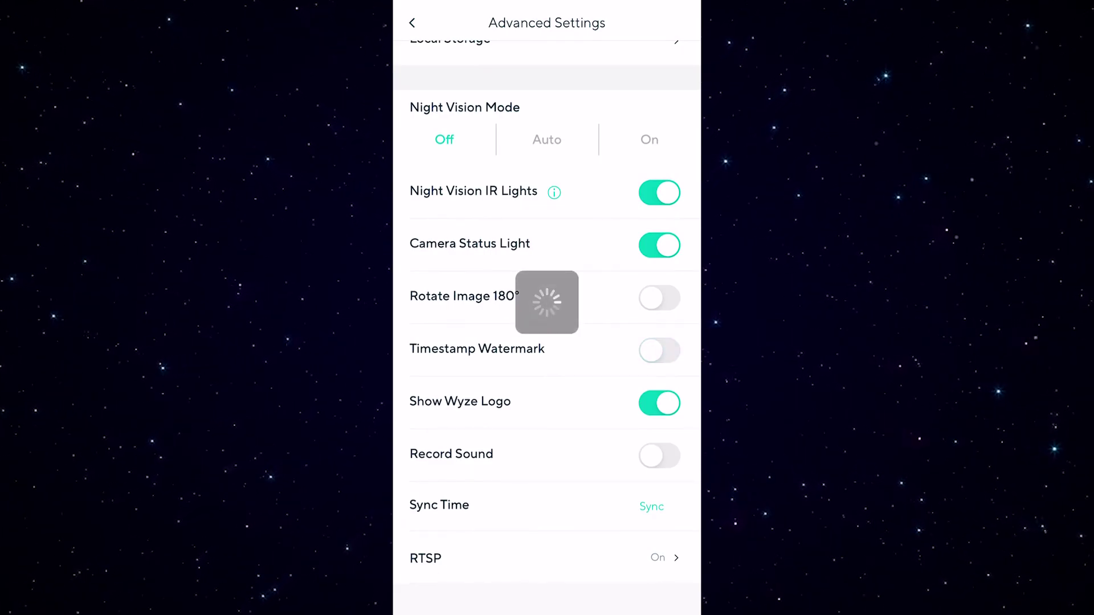
pyautogui.click(660, 403)
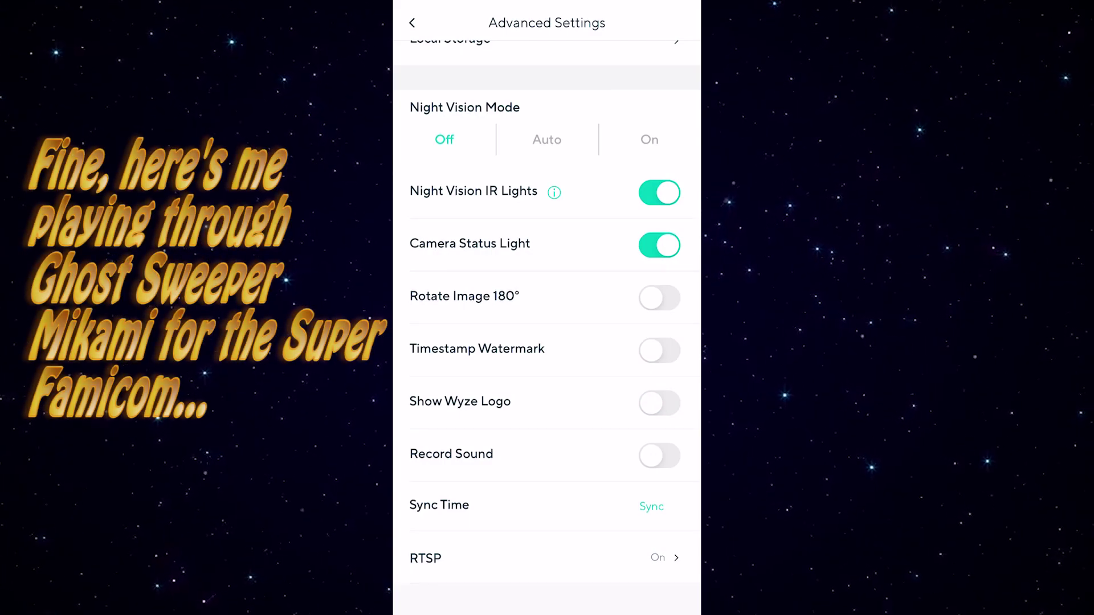
pyautogui.click(546, 140)
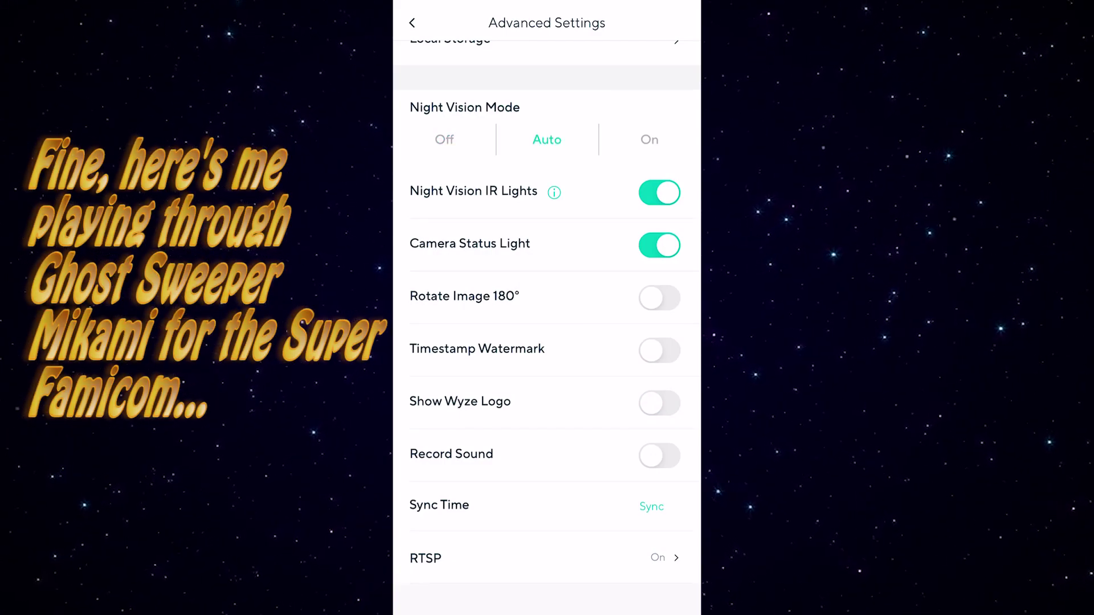